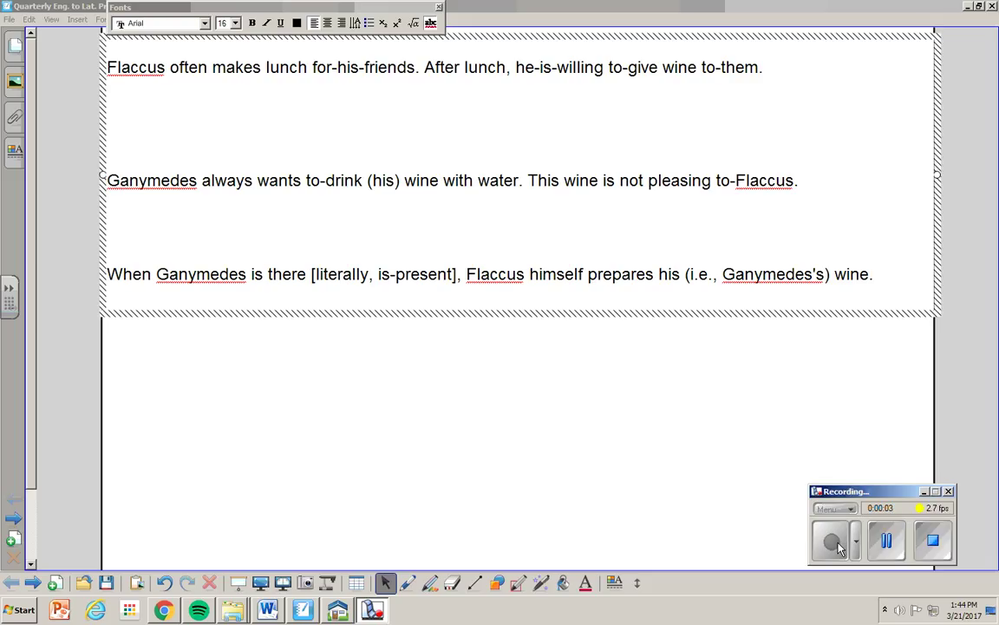
Type 'Flaccus saepe facit prandium' in italics on the blank line under the first sentence
{"action": "left_click", "coordinate": [144, 98]}
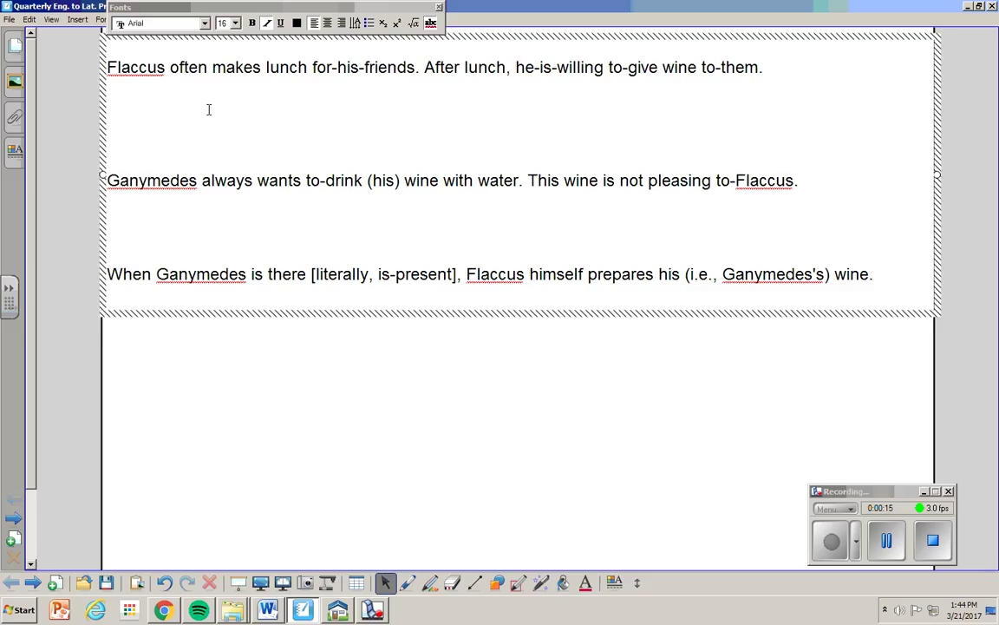
{"action": "type", "text": "Flaccus"}
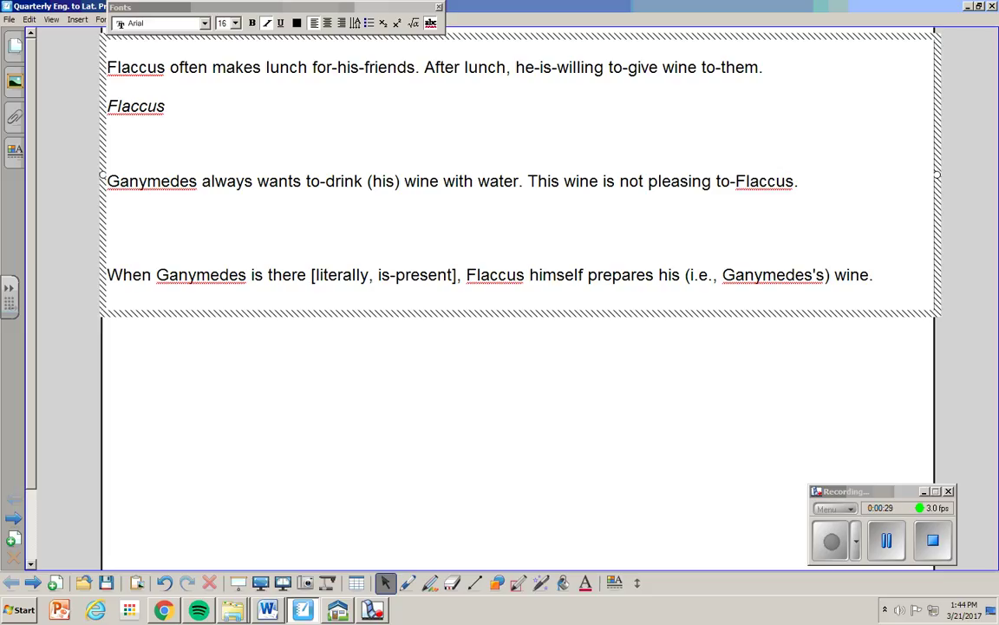
{"action": "type", "text": "saepe facio"}
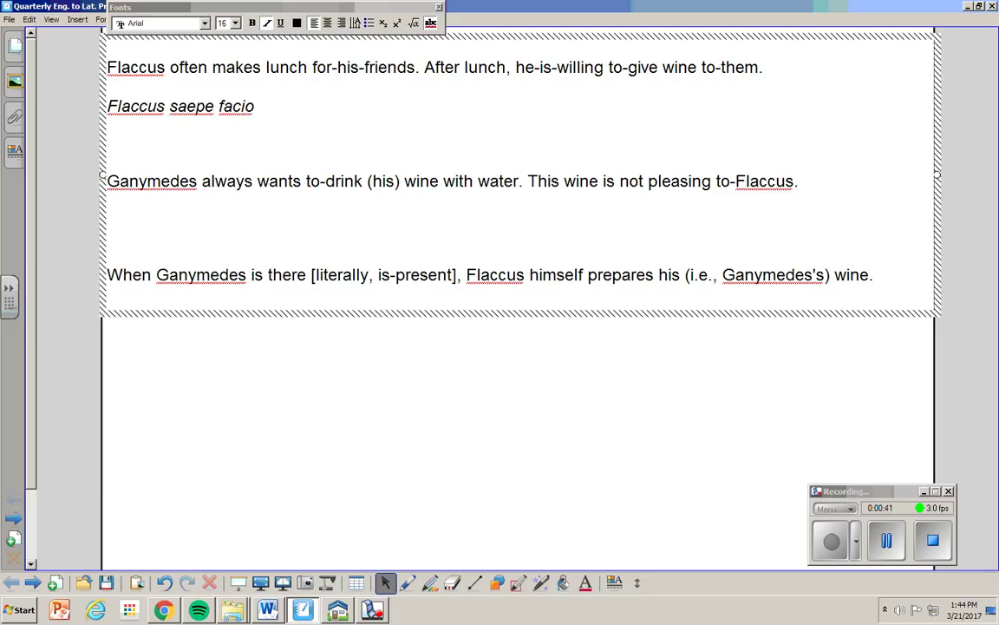
{"action": "key", "text": "BackSpace"}
{"action": "type", "text": "t"}
{"action": "type", "text": " par"}
{"action": "key", "text": "BackSpace"}
{"action": "key", "text": "BackSpace"}
{"action": "type", "text": "randium"}
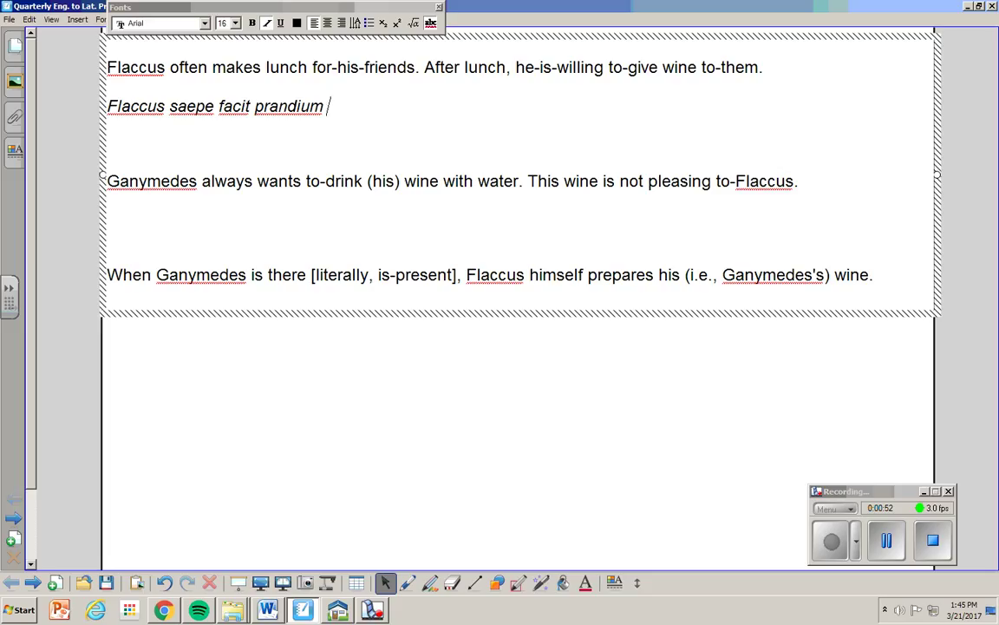
{"action": "key", "text": "BackSpace"}
Underline and then retype the 'um' ending of prandium, and finish with 'amicis.'
{"action": "left_click_drag", "start_coordinate": [327, 106], "coordinate": [303, 115]}
{"action": "key", "text": "ctrl+u"}
{"action": "left_click", "coordinate": [339, 111]}
{"action": "key", "text": "BackSpace"}
{"action": "key", "text": "BackSpace"}
{"action": "key", "text": "BackSpace"}
{"action": "key", "text": "BackSpace"}
{"action": "key", "text": "BackSpace"}
{"action": "type", "text": "dium"}
{"action": "type", "text": "amicus"}
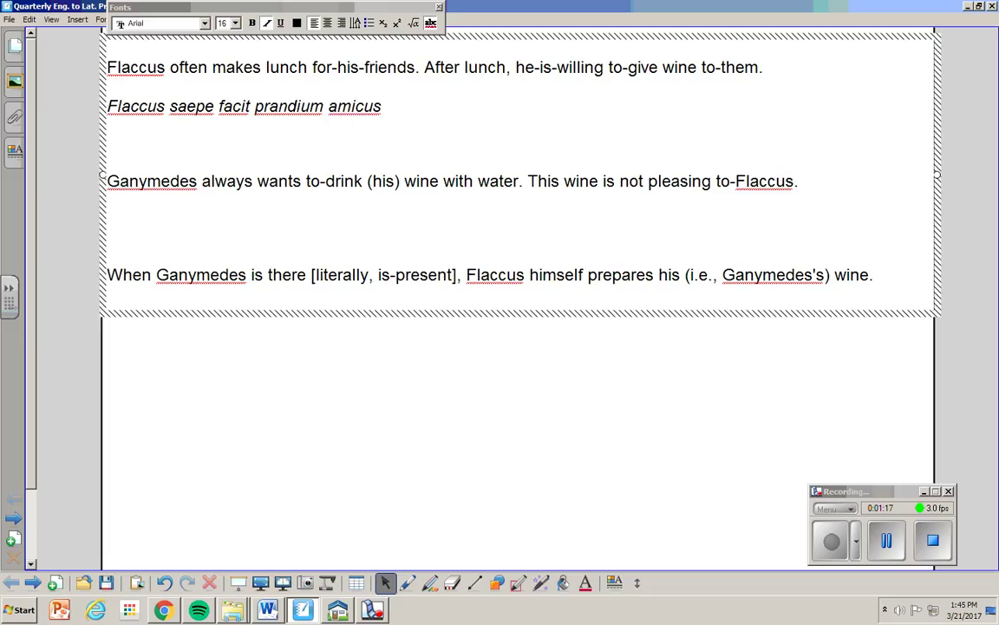
{"action": "key", "text": "BackSpace"}
{"action": "key", "text": "BackSpace"}
{"action": "type", "text": "i"}
{"action": "type", "text": "s."}
Append 'post prandium, vult dare vinum' after 'amicis.', settling on 'vult' after several verb attempts
{"action": "type", "text": "post prandium,"}
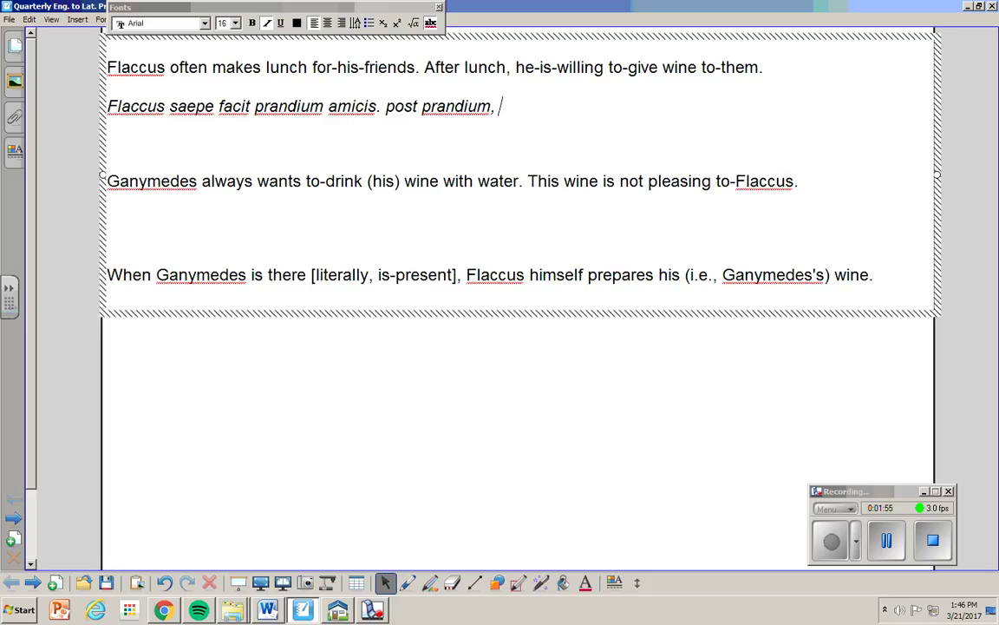
{"action": "type", "text": "co"}
{"action": "key", "text": "BackSpace"}
{"action": "type", "text": "upi"}
{"action": "key", "text": "BackSpace"}
{"action": "key", "text": "BackSpace"}
{"action": "key", "text": "BackSpace"}
{"action": "key", "text": "BackSpace"}
{"action": "type", "text": "vu"}
{"action": "key", "text": "BackSpace"}
{"action": "type", "text": "e"}
{"action": "key", "text": "BackSpace"}
{"action": "type", "text": "olo"}
{"action": "key", "text": "BackSpace"}
{"action": "key", "text": "BackSpace"}
{"action": "key", "text": "BackSpace"}
{"action": "key", "text": "BackSpace"}
{"action": "type", "text": "ult"}
{"action": "type", "text": "da"}
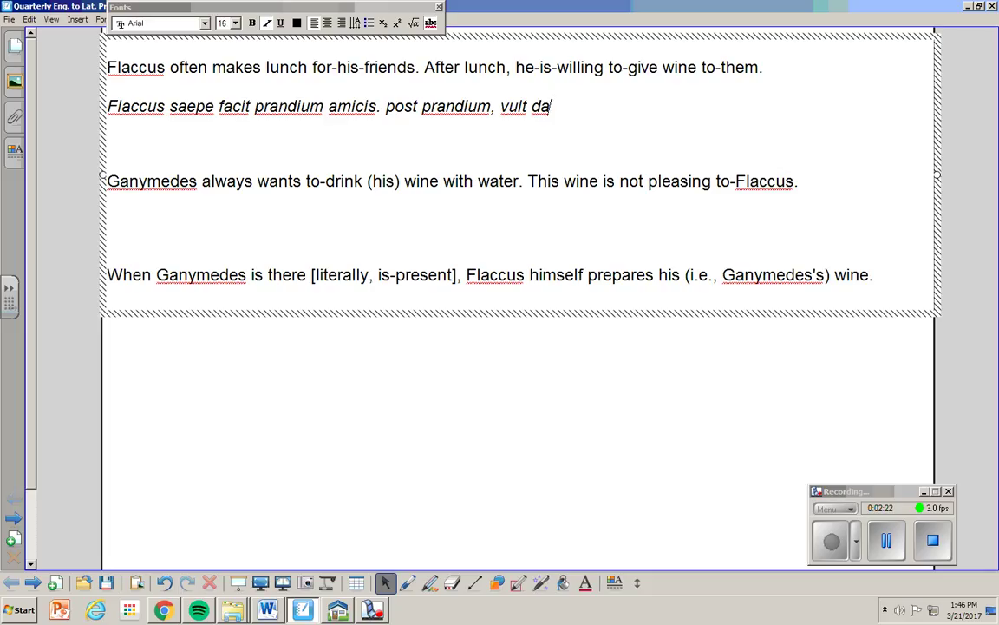
{"action": "type", "text": "re vinum"}
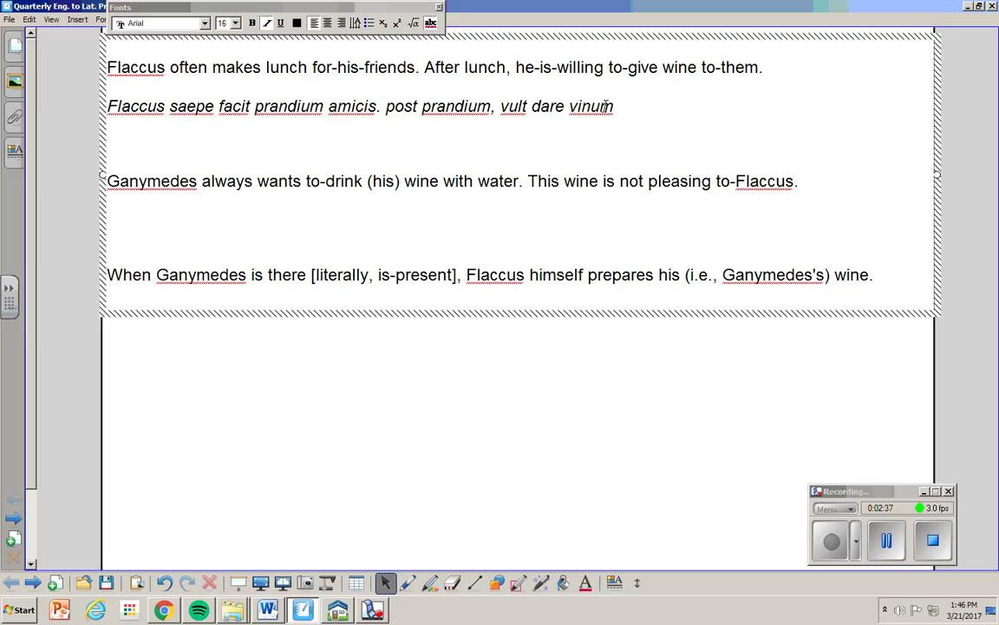
{"action": "left_click_drag", "start_coordinate": [591, 106], "coordinate": [613, 106]}
Complete the first Latin line so it ends 'vinum eis.'
{"action": "left_click", "coordinate": [651, 109]}
{"action": "key", "text": "ctrl+a"}
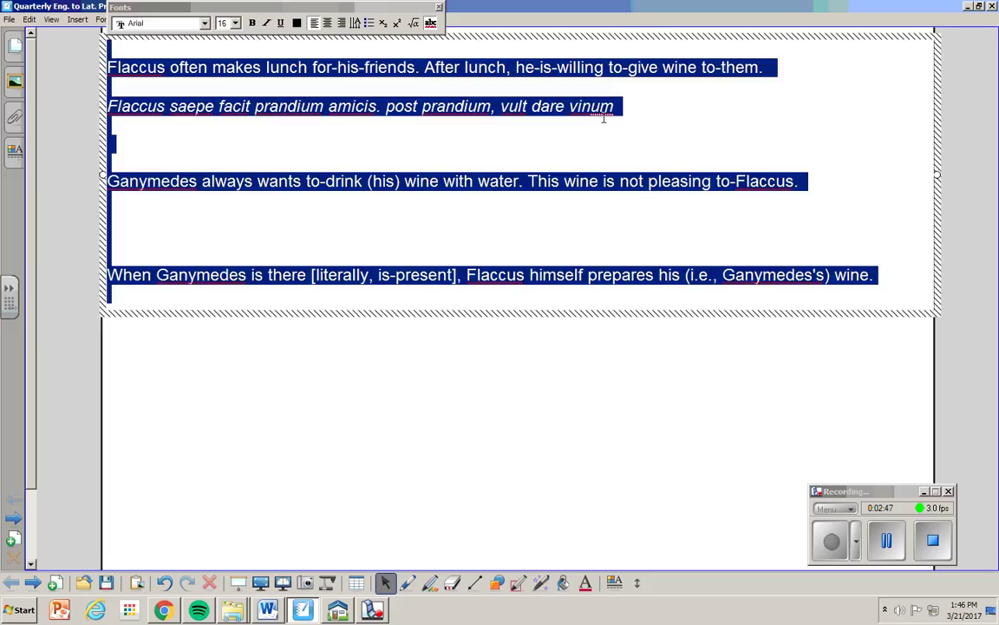
{"action": "left_click", "coordinate": [615, 105]}
{"action": "key", "text": "BackSpace"}
{"action": "key", "text": "BackSpace"}
{"action": "key", "text": "BackSpace"}
{"action": "type", "text": "num"}
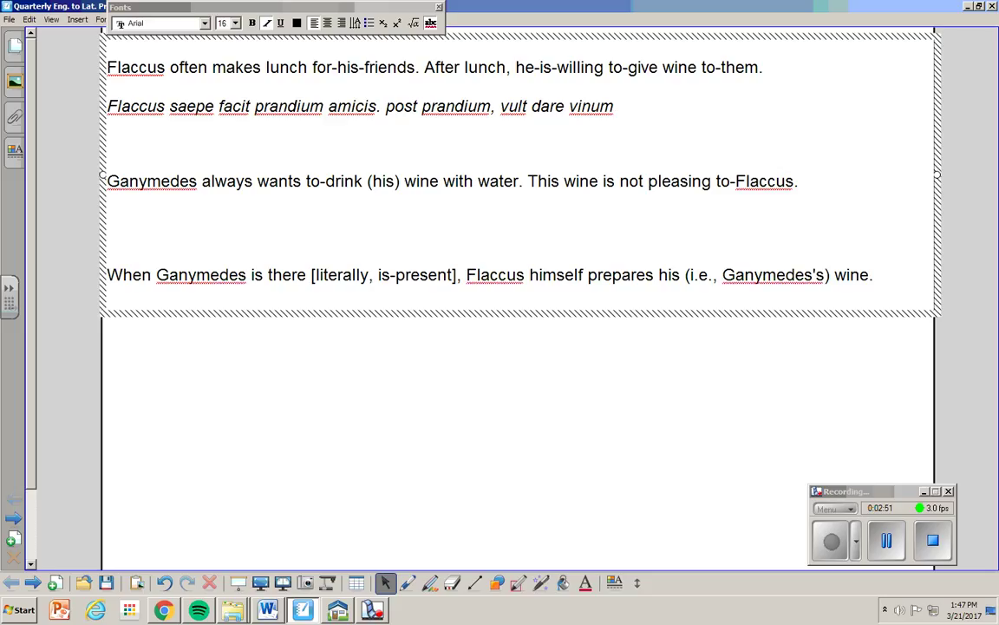
{"action": "type", "text": " eis."}
{"action": "left_click_drag", "start_coordinate": [564, 107], "coordinate": [530, 108]}
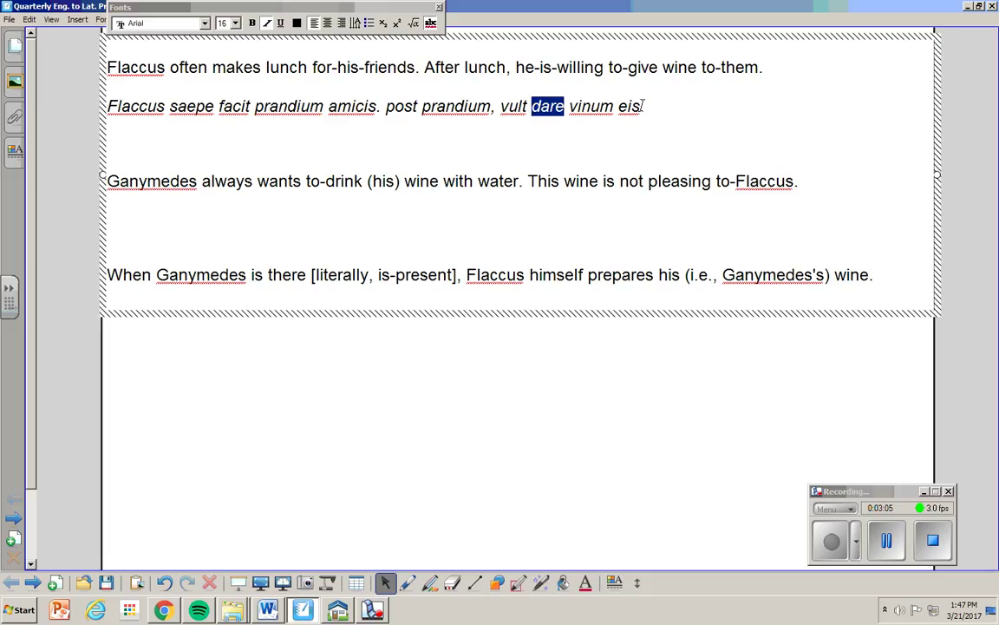
{"action": "left_click_drag", "start_coordinate": [641, 107], "coordinate": [619, 106]}
{"action": "left_click", "coordinate": [573, 106]}
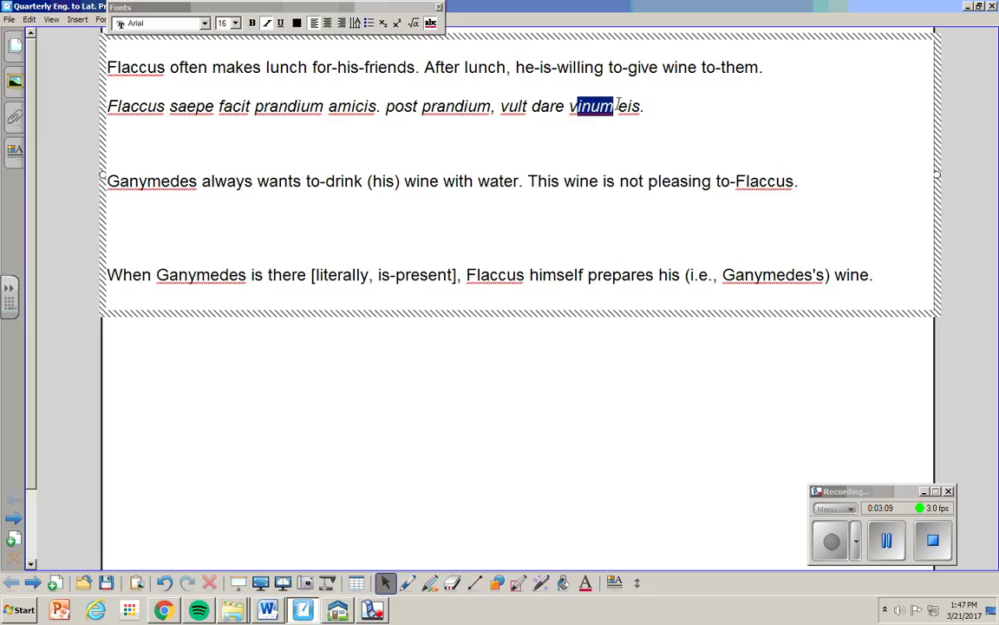
{"action": "left_click", "coordinate": [620, 105]}
{"action": "double_click", "coordinate": [619, 105]}
{"action": "left_click", "coordinate": [671, 154]}
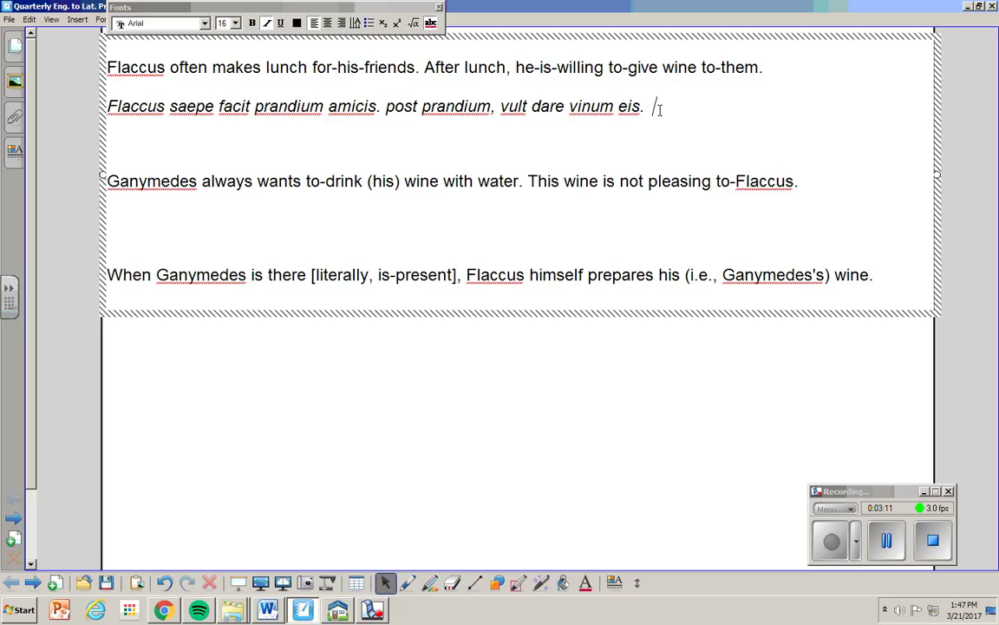
Start a new italic line below the Ganymedes sentence
{"action": "left_click", "coordinate": [802, 181]}
{"action": "key", "text": "Return"}
{"action": "key", "text": "Return"}
{"action": "key", "text": "ctrl+i"}
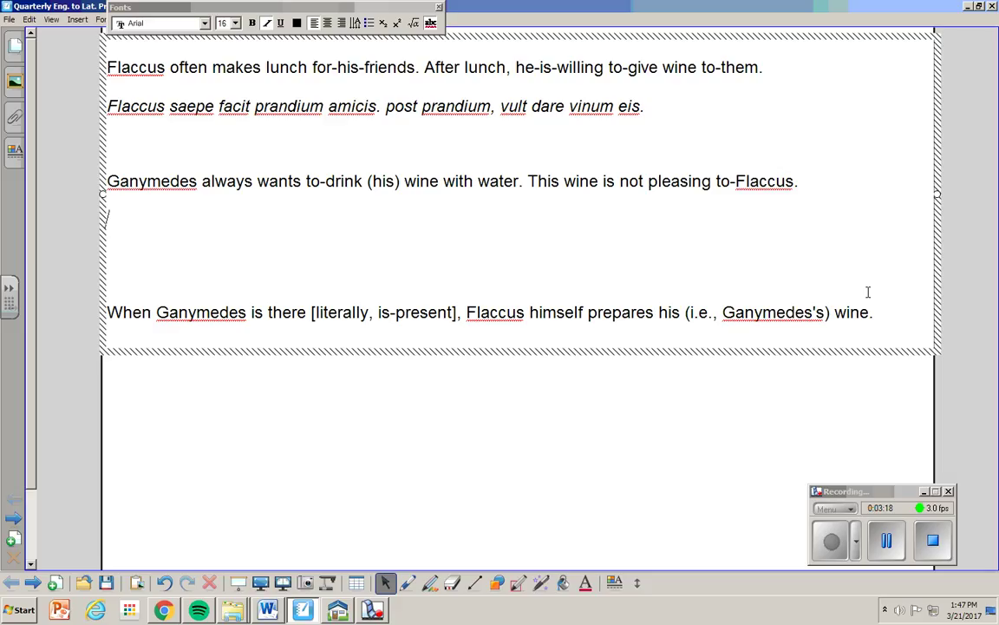
Type 'Ganymedes semper cupit / vult' on the new italic line
{"action": "type", "text": "Ganymedes"}
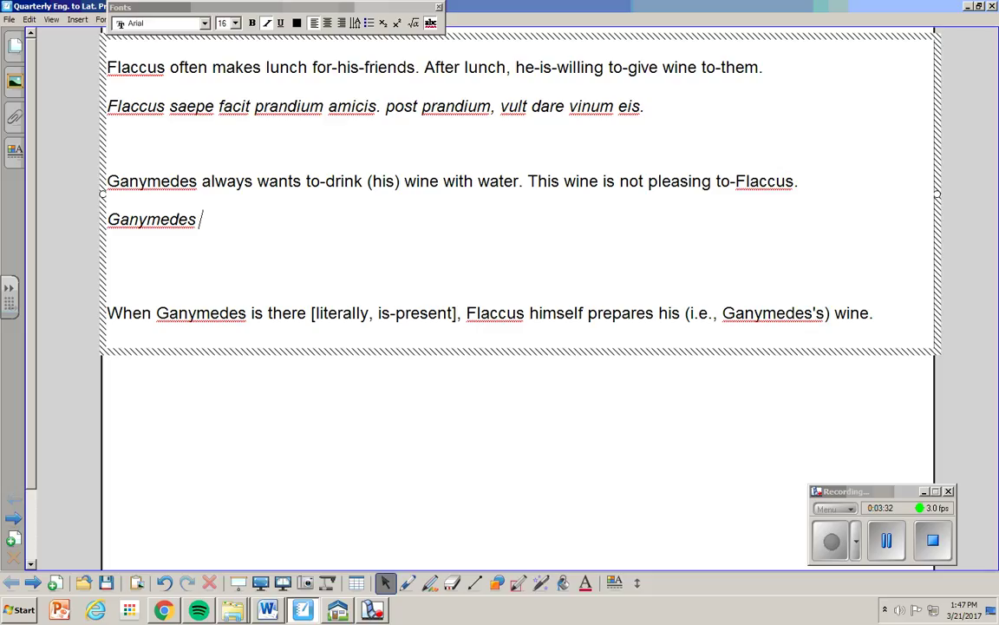
{"action": "type", "text": "semper"}
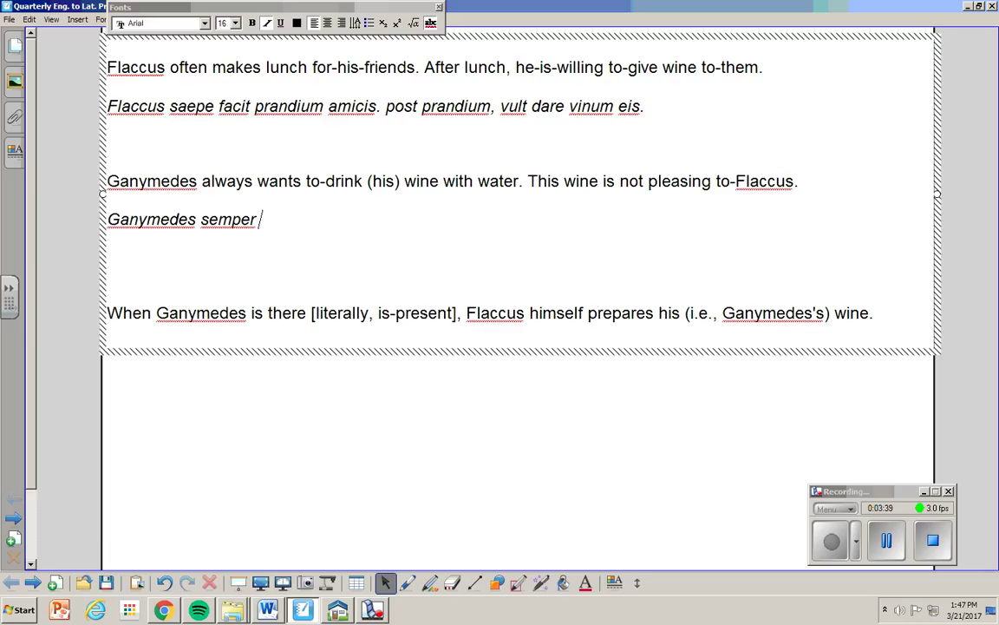
{"action": "type", "text": "cupit / vult "}
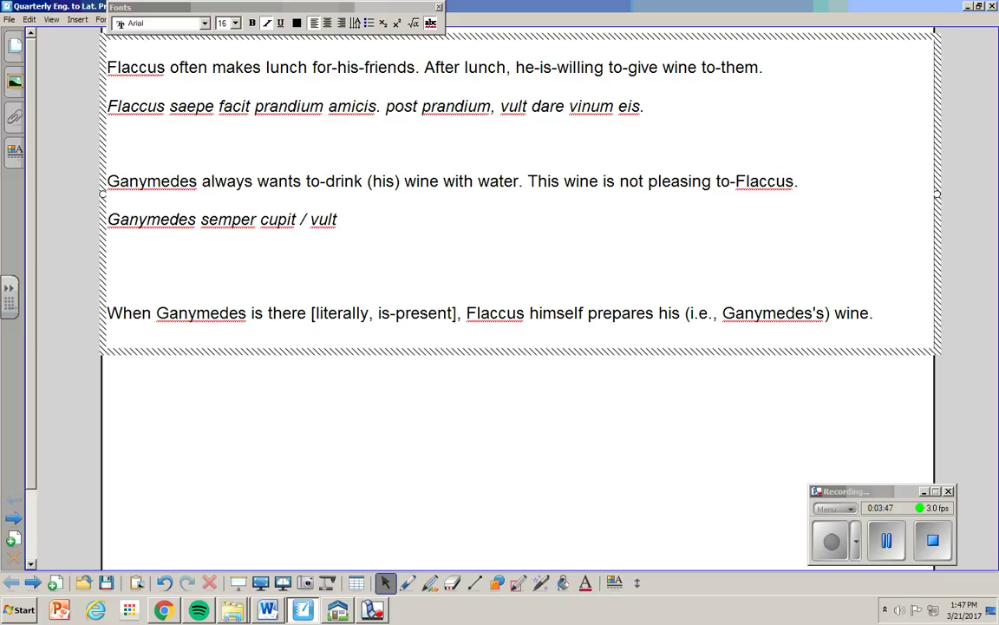
{"action": "type", "text": "d"}
Continue the second Latin line with 'bibere / vinum cum aquA.', checking 'to drink' in the English
{"action": "key", "text": "BackSpace"}
{"action": "type", "text": "bibere"}
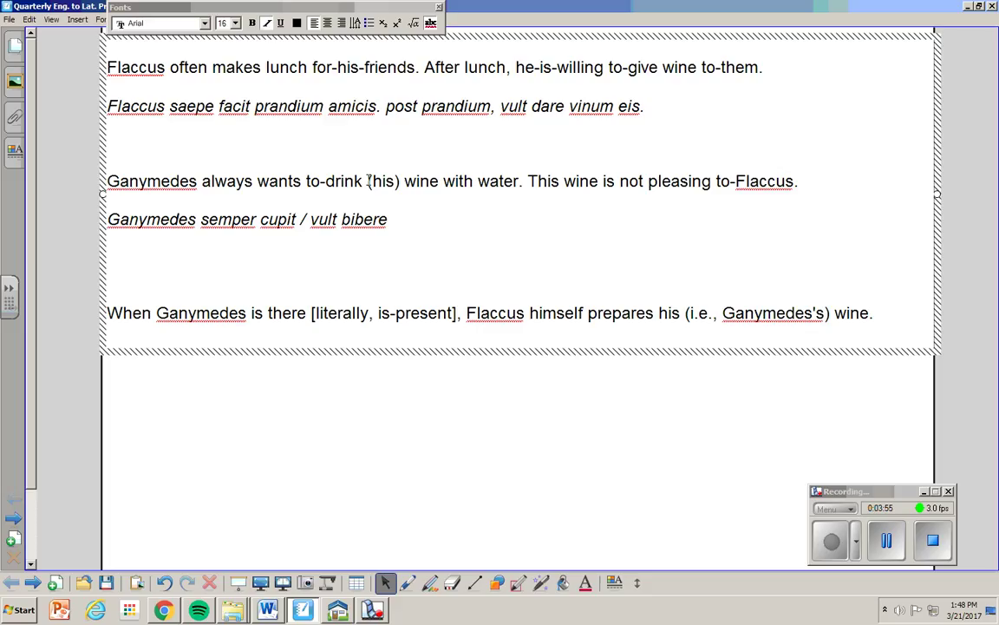
{"action": "left_click_drag", "start_coordinate": [366, 181], "coordinate": [307, 180]}
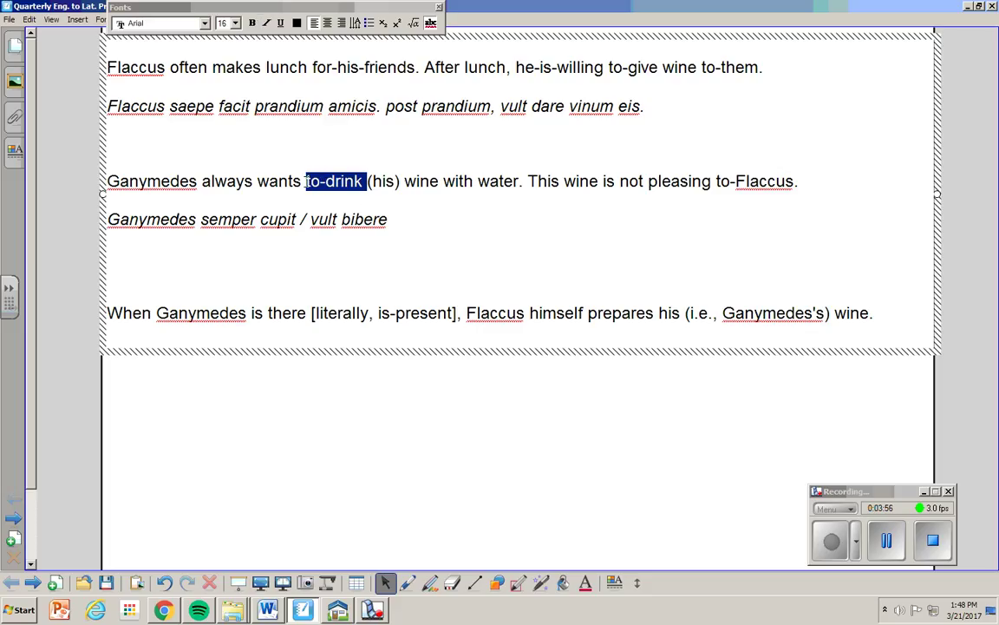
{"action": "left_click", "coordinate": [409, 219]}
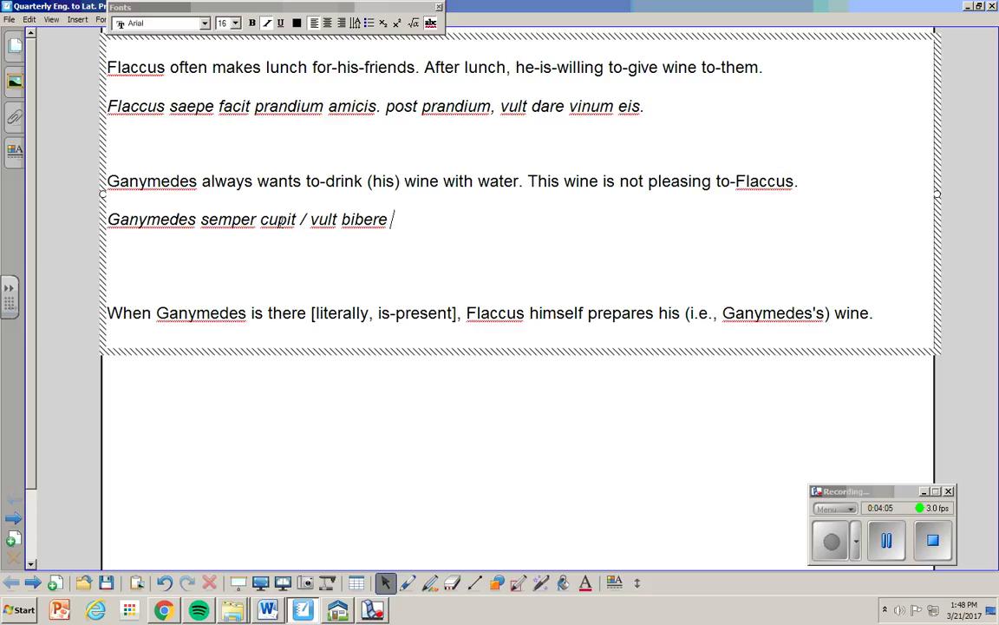
{"action": "left_click_drag", "start_coordinate": [306, 181], "coordinate": [363, 180]}
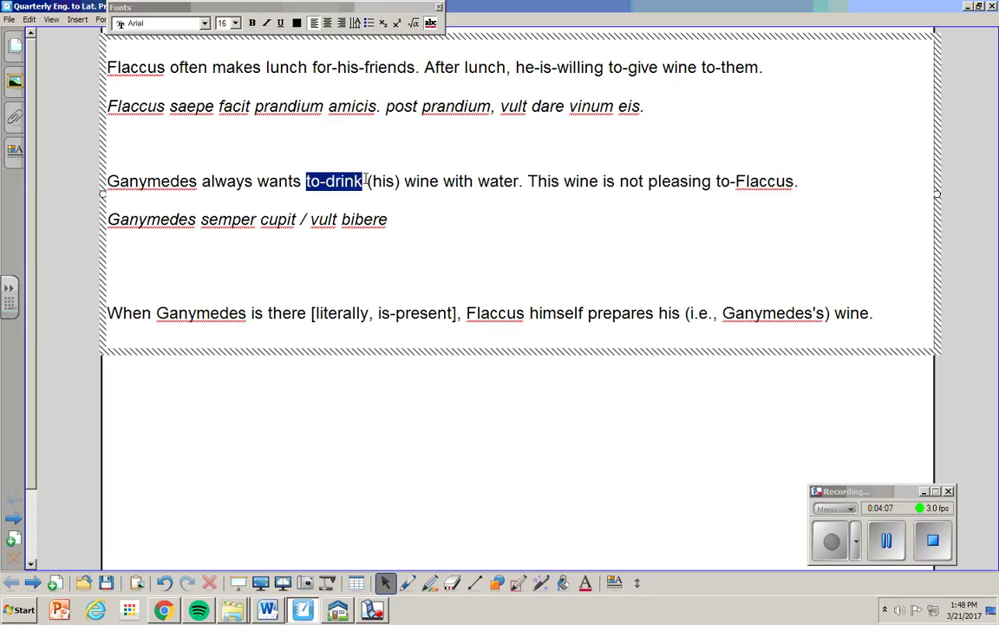
{"action": "left_click", "coordinate": [414, 216]}
{"action": "type", "text": "/"}
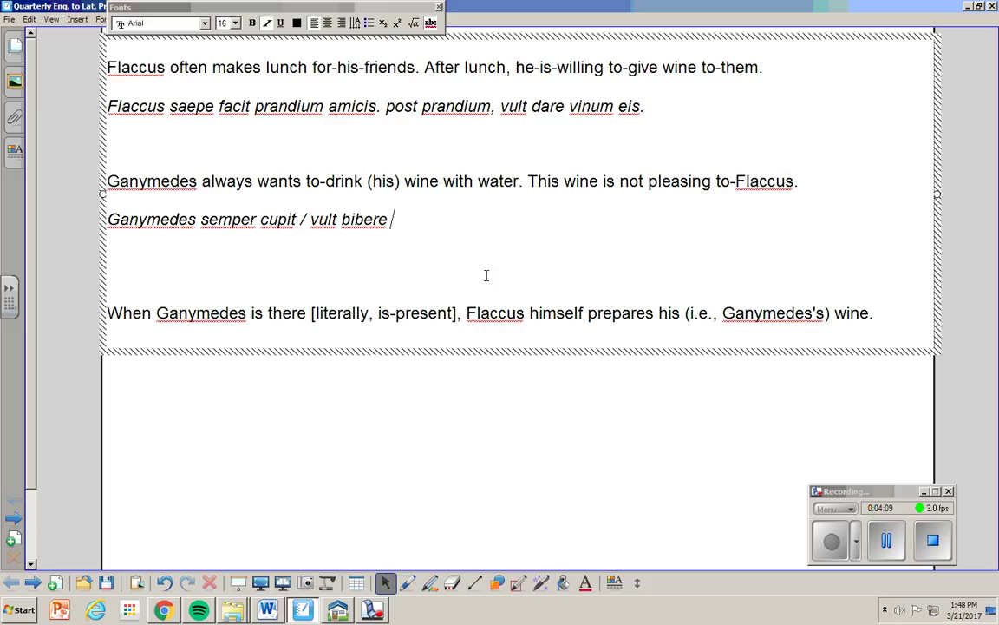
{"action": "type", "text": " viu"}
{"action": "key", "text": "BackSpace"}
{"action": "type", "text": "num  "}
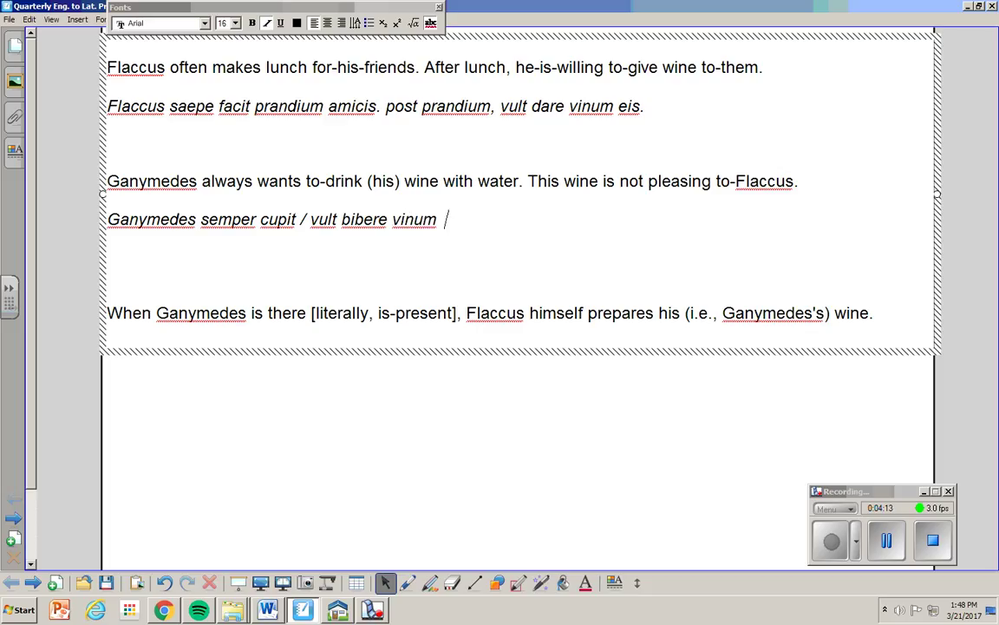
{"action": "type", "text": "cum aqua"}
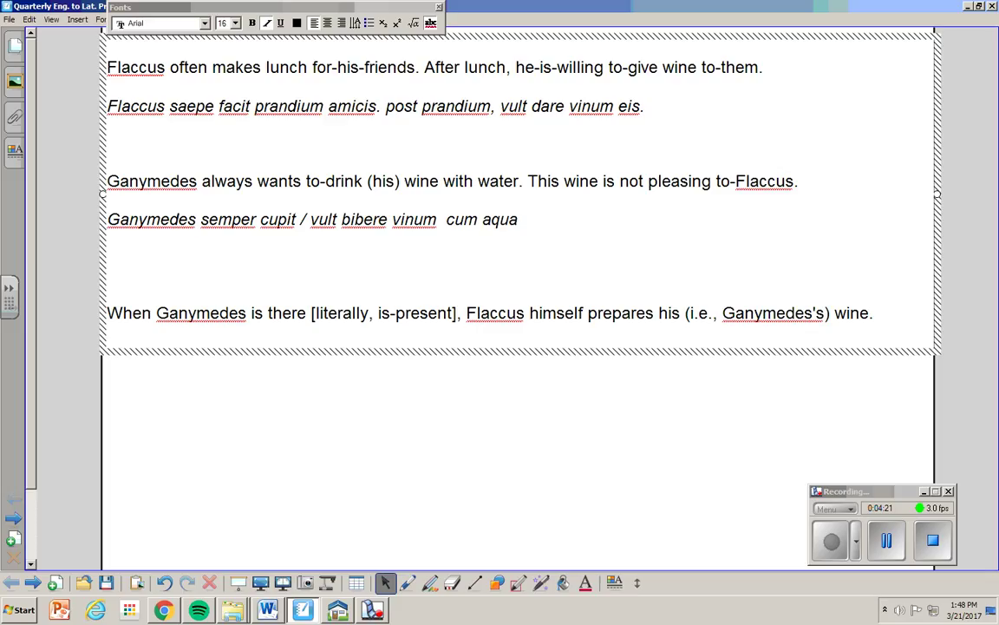
{"action": "key", "text": "BackSpace"}
{"action": "key", "text": "Caps_Lock"}
{"action": "type", "text": "A."}
Add 'vinum hoc' after 'aquA.', settling on 'hoc' after trying 'hic' and 'haec'
{"action": "left_click", "coordinate": [478, 218]}
{"action": "left_click_drag", "start_coordinate": [478, 219], "coordinate": [524, 220]}
{"action": "left_click", "coordinate": [488, 219]}
{"action": "left_click", "coordinate": [526, 219]}
{"action": "type", "text": "V"}
{"action": "key", "text": "BackSpace"}
{"action": "type", "text": "vinum"}
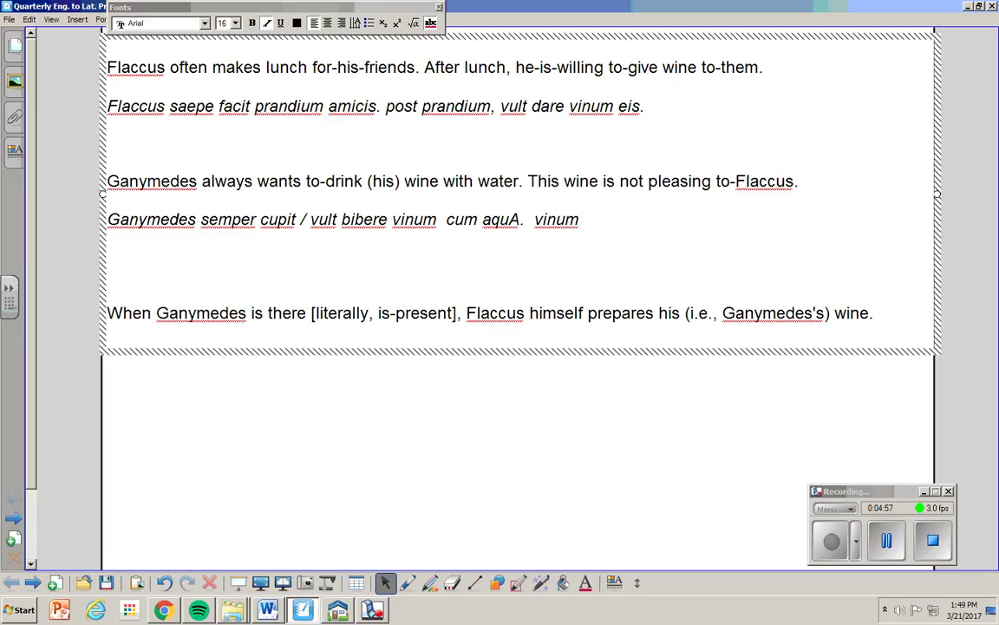
{"action": "type", "text": "hic"}
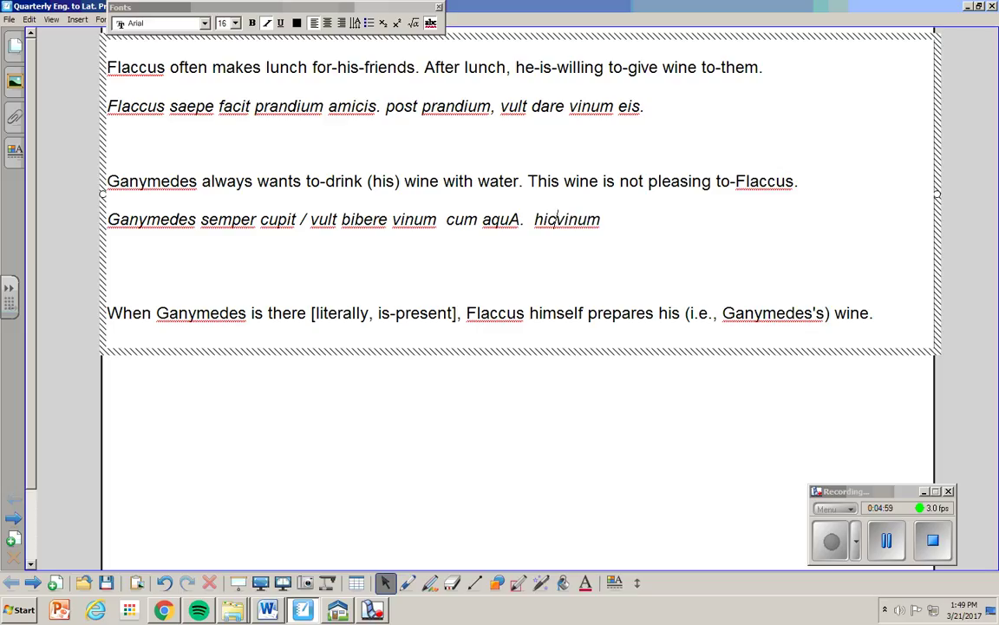
{"action": "key", "text": "BackSpace"}
{"action": "key", "text": "BackSpace"}
{"action": "key", "text": "BackSpace"}
{"action": "type", "text": "ace"}
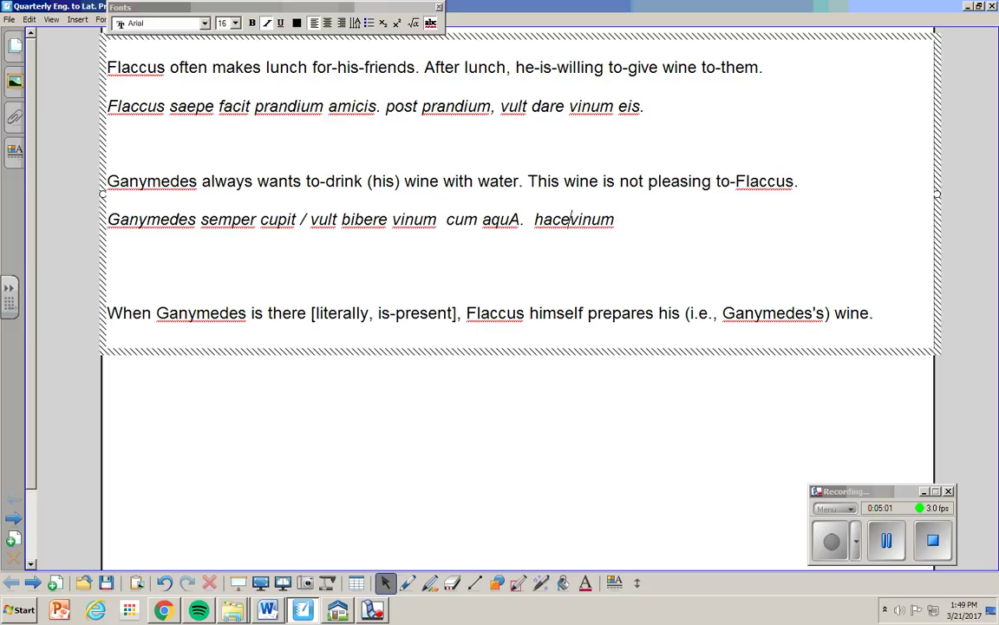
{"action": "key", "text": "BackSpace"}
{"action": "key", "text": "BackSpace"}
{"action": "type", "text": "ec"}
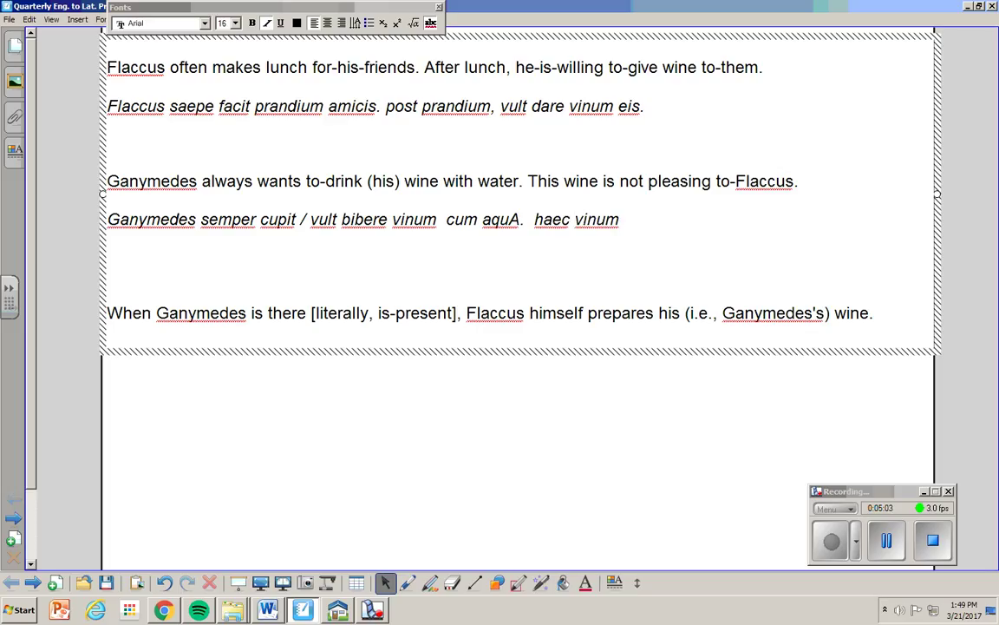
{"action": "key", "text": "BackSpace"}
{"action": "key", "text": "BackSpace"}
{"action": "key", "text": "BackSpace"}
{"action": "key", "text": "BackSpace"}
{"action": "type", "text": "oc"}
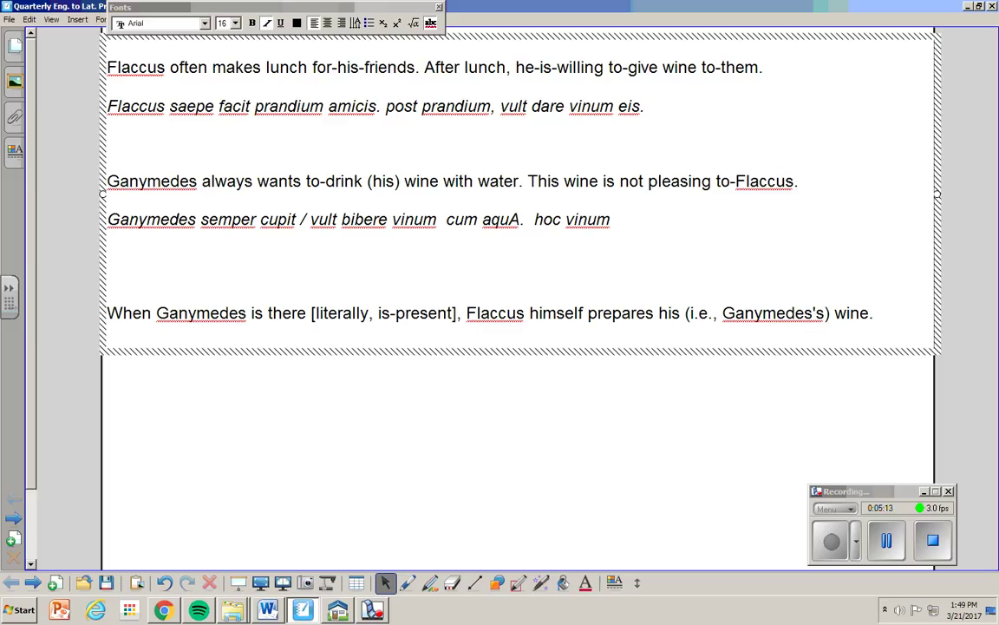
Finish the second translation with 'non placet Flacco.'
{"action": "type", "text": "non placet "}
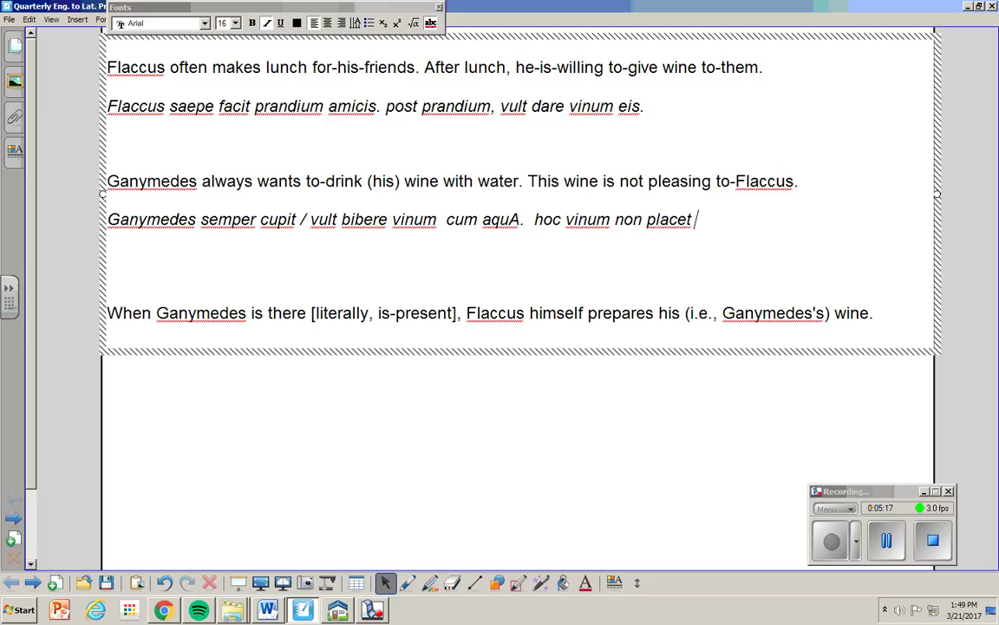
{"action": "type", "text": "Flacco."}
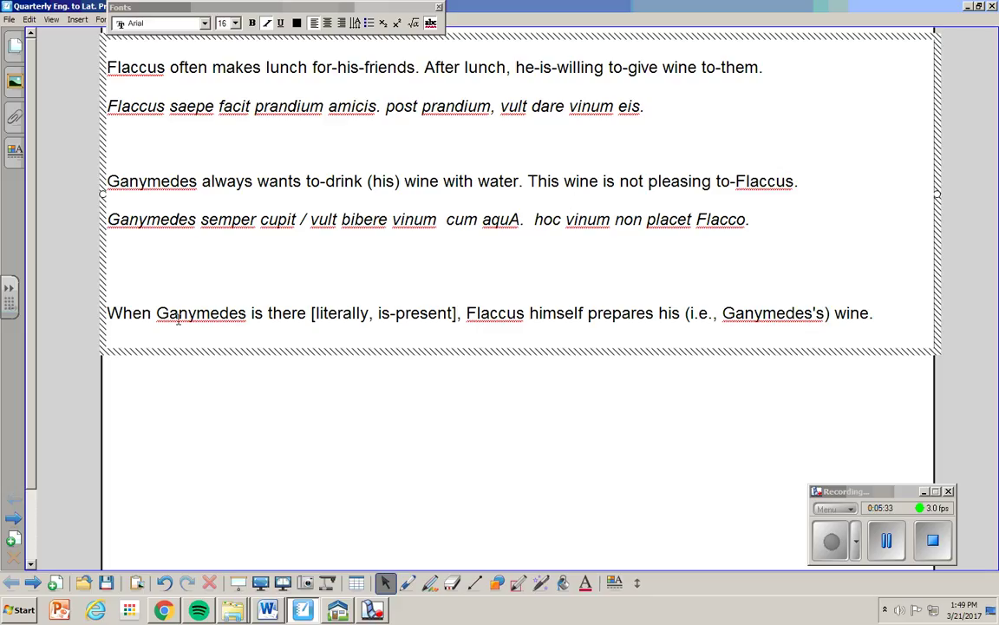
{"action": "left_click_drag", "start_coordinate": [535, 218], "coordinate": [560, 220]}
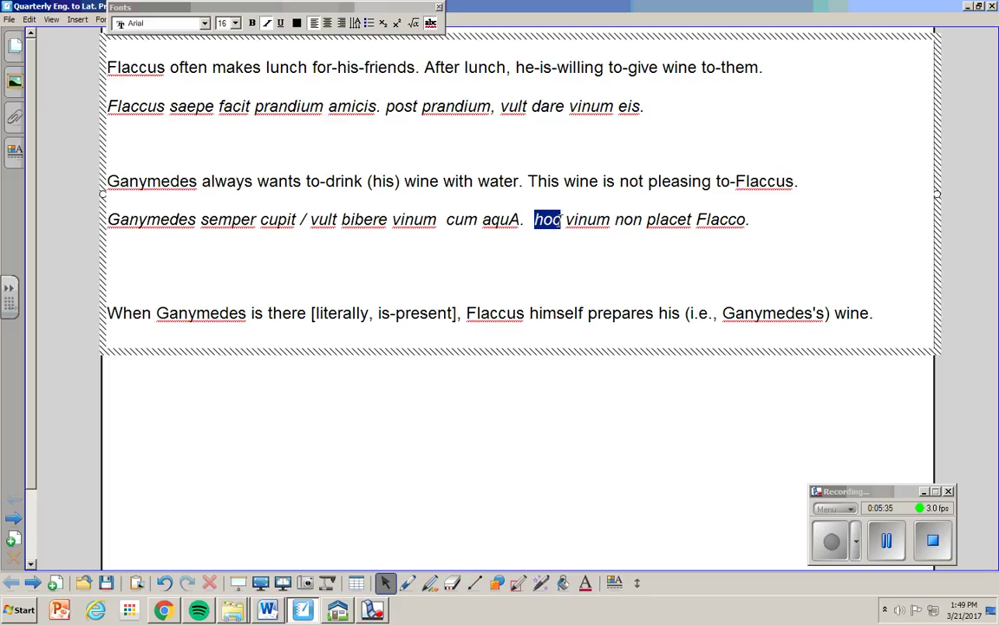
{"action": "left_click", "coordinate": [613, 220]}
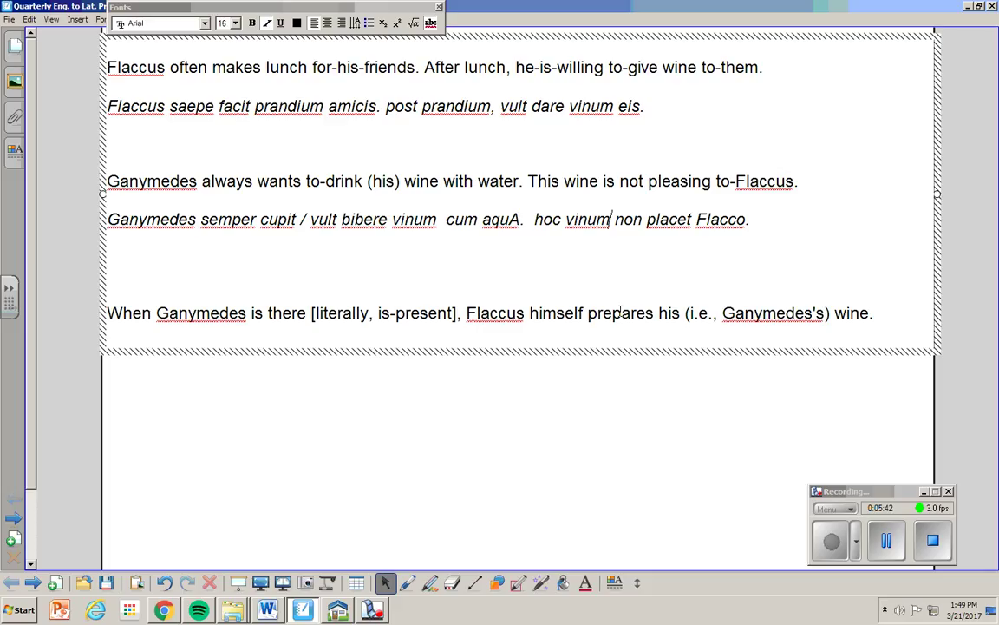
{"action": "left_click", "coordinate": [105, 286]}
Remove the blank line above the third sentence and begin its translation with 'ubi Ganymedes adest'
{"action": "key", "text": "BackSpace"}
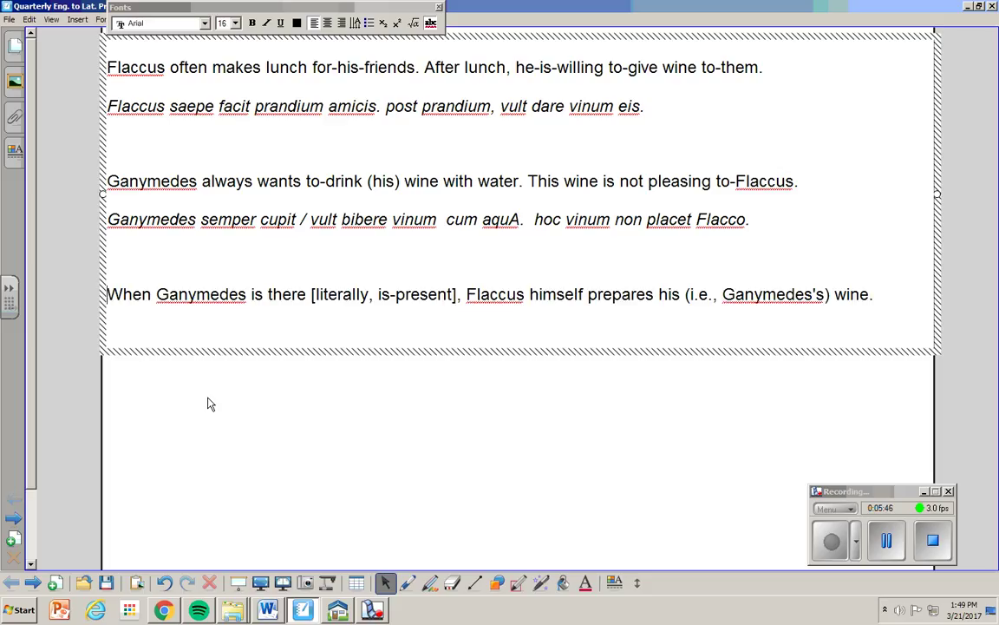
{"action": "left_click", "coordinate": [876, 294]}
{"action": "key", "text": "Return"}
{"action": "key", "text": "Return"}
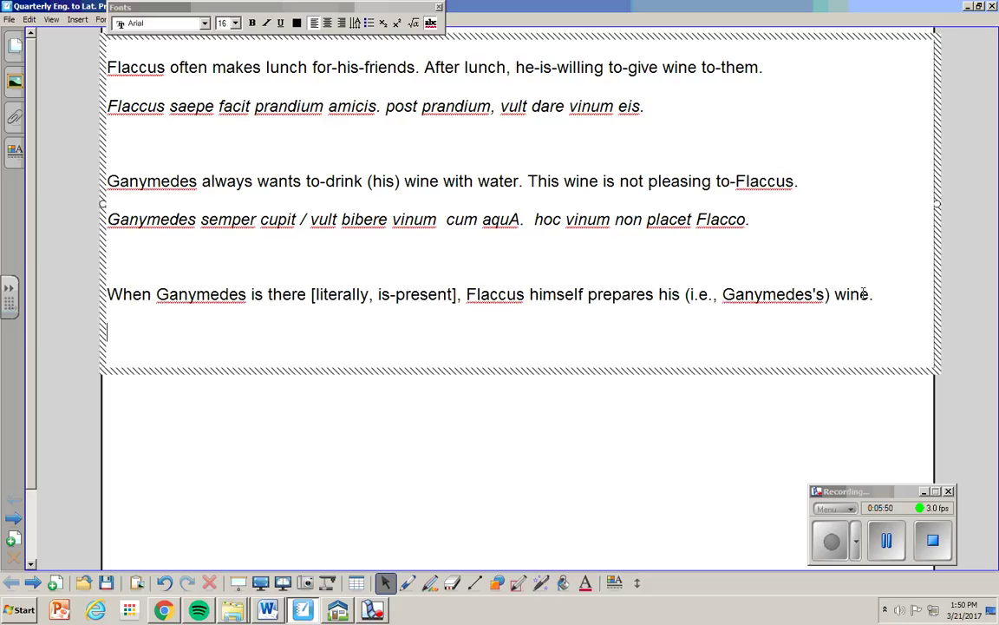
{"action": "type", "text": "ubi G"}
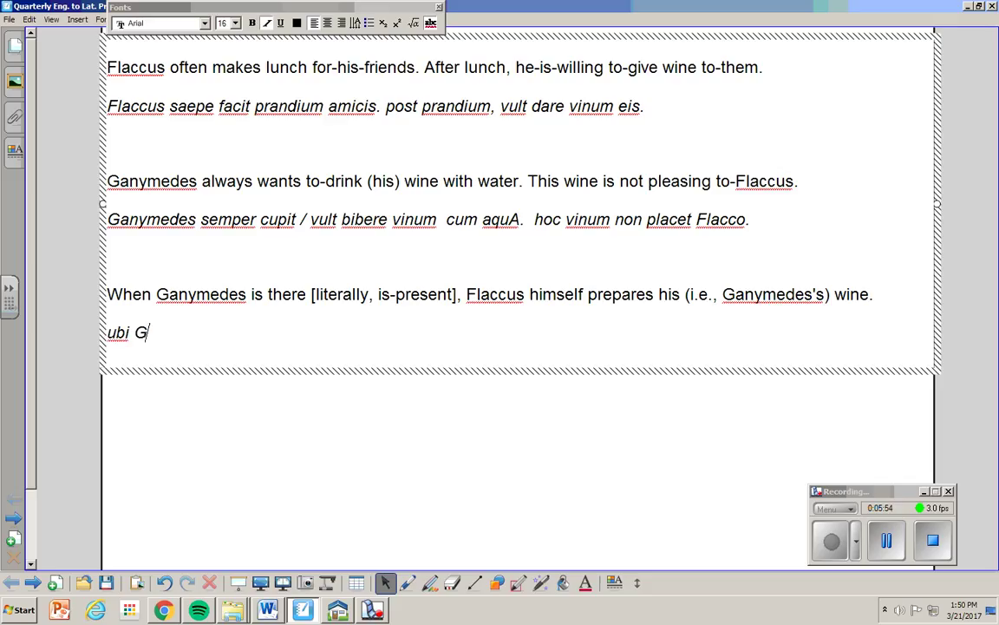
{"action": "type", "text": "anymedes "}
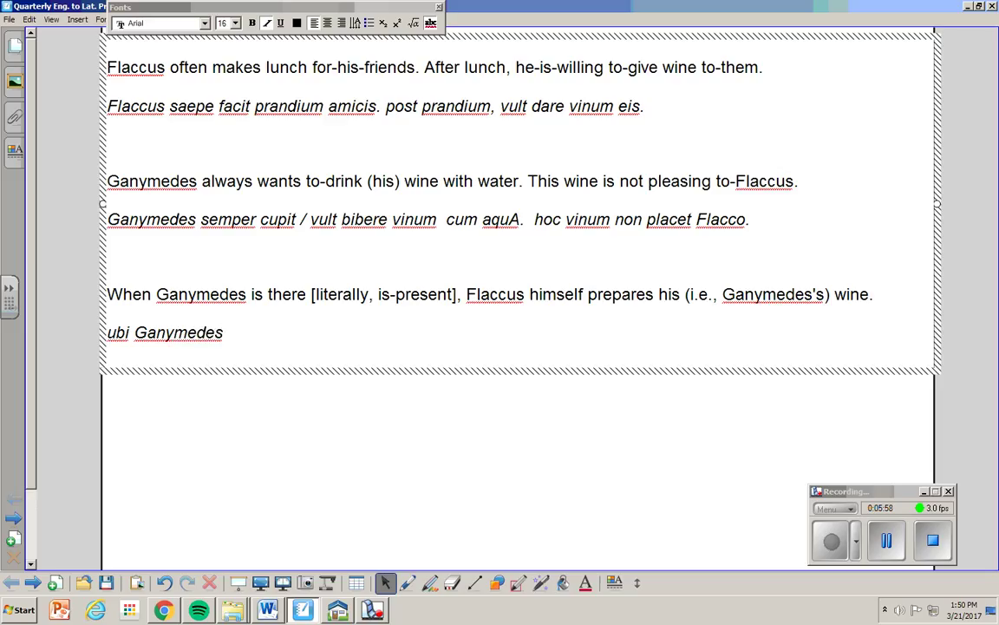
{"action": "type", "text": "est hic"}
{"action": "key", "text": "BackSpace"}
{"action": "key", "text": "BackSpace"}
{"action": "key", "text": "BackSpace"}
{"action": "key", "text": "BackSpace"}
{"action": "key", "text": "BackSpace"}
{"action": "key", "text": "BackSpace"}
{"action": "key", "text": "BackSpace"}
{"action": "left_click_drag", "start_coordinate": [377, 295], "coordinate": [460, 295]}
{"action": "left_click", "coordinate": [286, 331]}
{"action": "type", "text": "adsum"}
{"action": "key", "text": "BackSpace"}
{"action": "key", "text": "BackSpace"}
{"action": "key", "text": "BackSpace"}
{"action": "key", "text": "BackSpace"}
{"action": "type", "text": "est"}
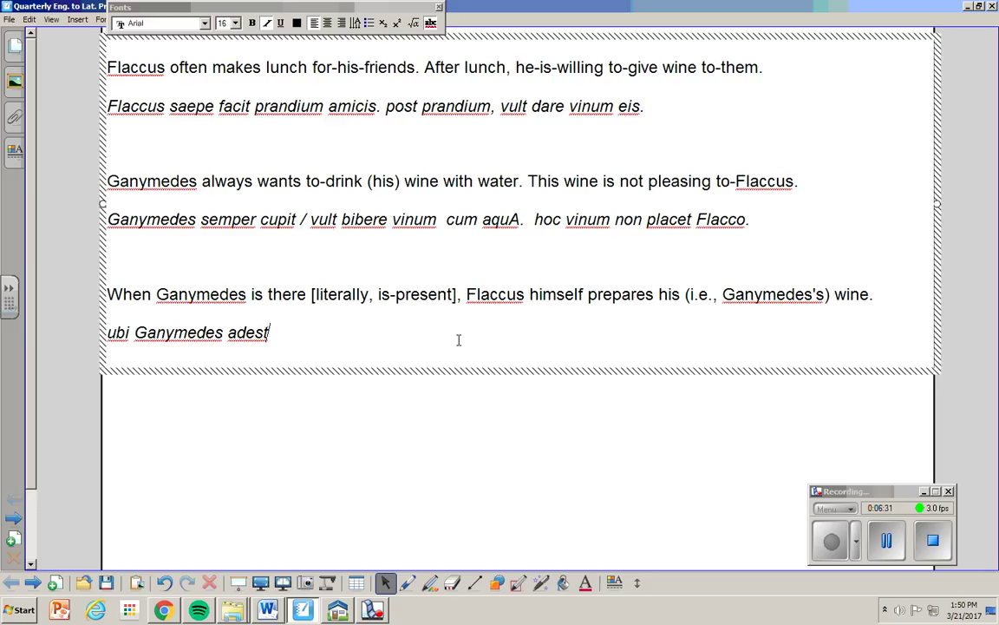
Continue the third Latin line with ', Flaccus ipse parat vinum eius.'
{"action": "type", "text": ", Flaccus ip"}
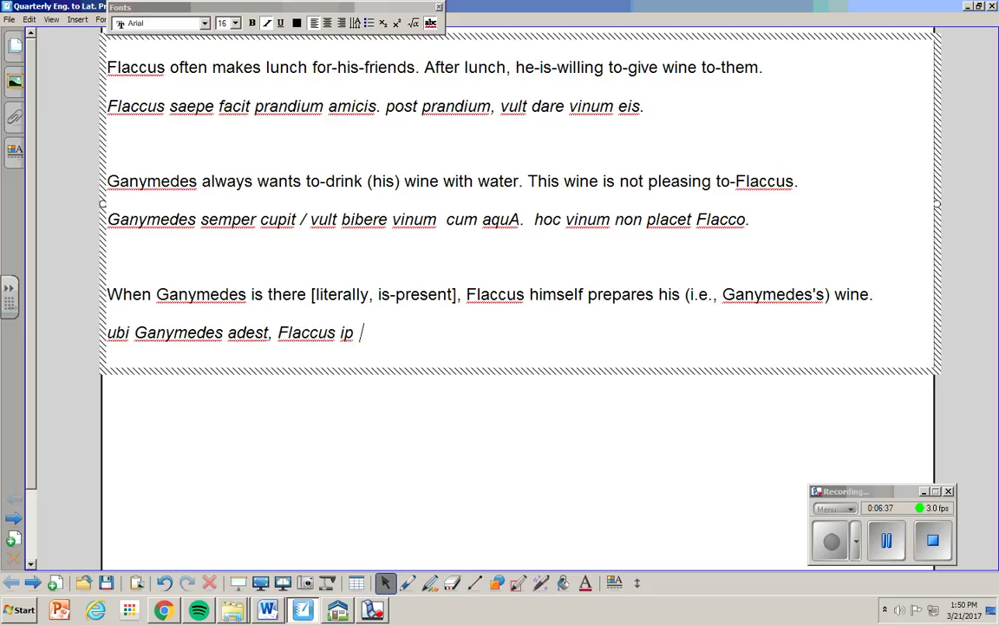
{"action": "key", "text": "BackSpace"}
{"action": "type", "text": "se"}
{"action": "type", "text": "parat"}
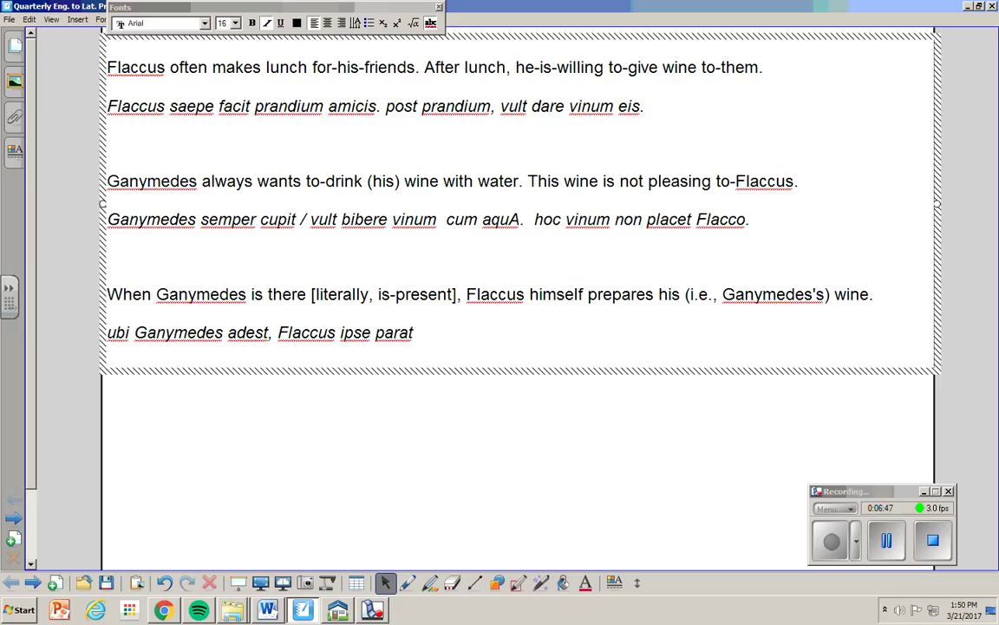
{"action": "type", "text": "vi"}
{"action": "key", "text": "BackSpace"}
{"action": "key", "text": "BackSpace"}
{"action": "type", "text": "vinum eius."}
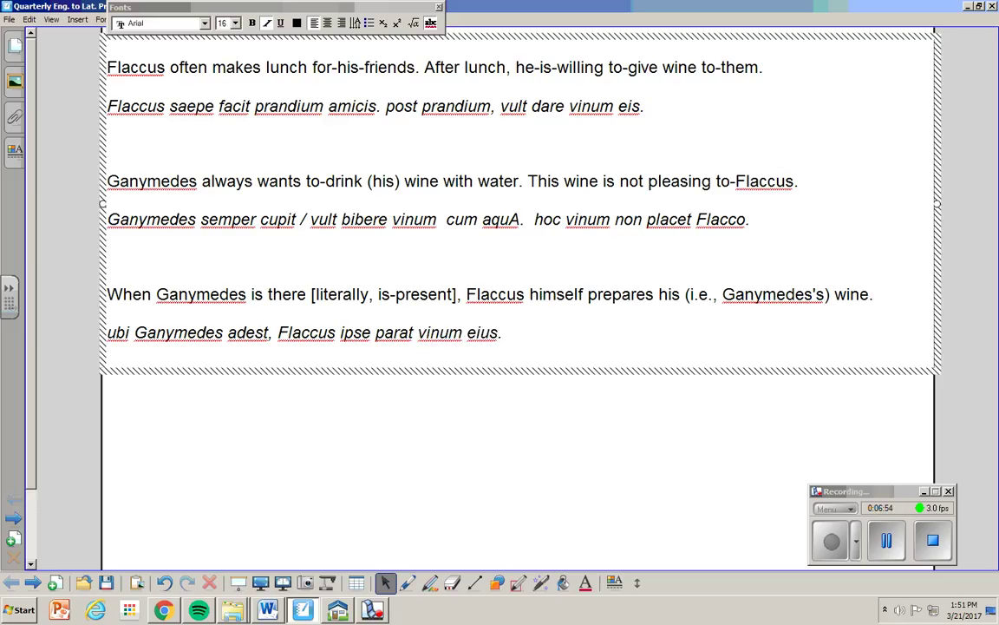
Compare 'eius.' with 'i.e., Ganymedes's' in the English sentence
{"action": "left_click_drag", "start_coordinate": [469, 332], "coordinate": [498, 333]}
{"action": "left_click", "coordinate": [517, 336]}
{"action": "left_click", "coordinate": [501, 333]}
{"action": "double_click", "coordinate": [502, 332]}
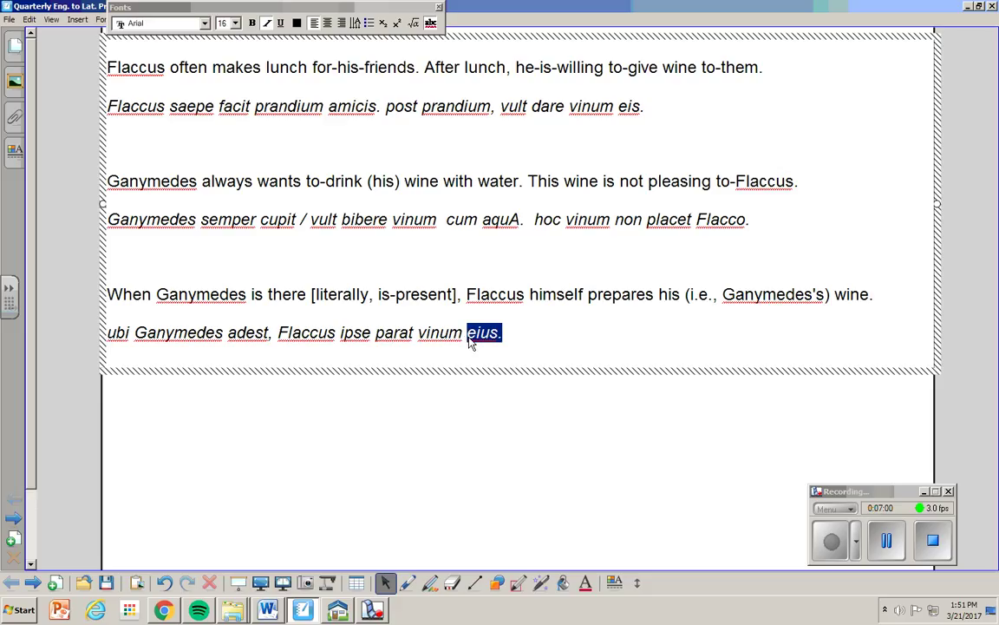
{"action": "left_click", "coordinate": [510, 337]}
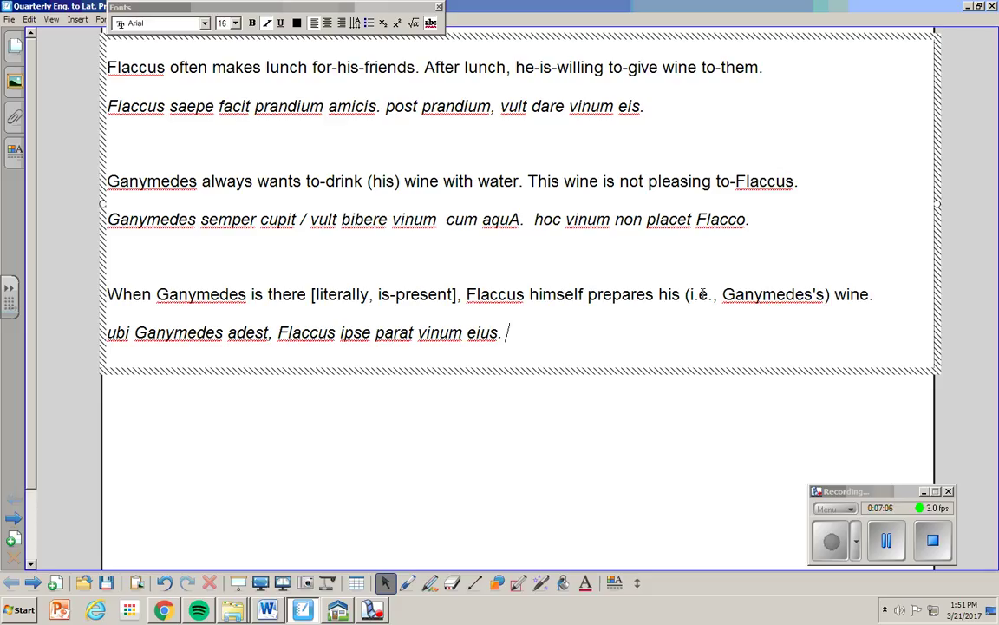
{"action": "left_click_drag", "start_coordinate": [694, 295], "coordinate": [810, 306]}
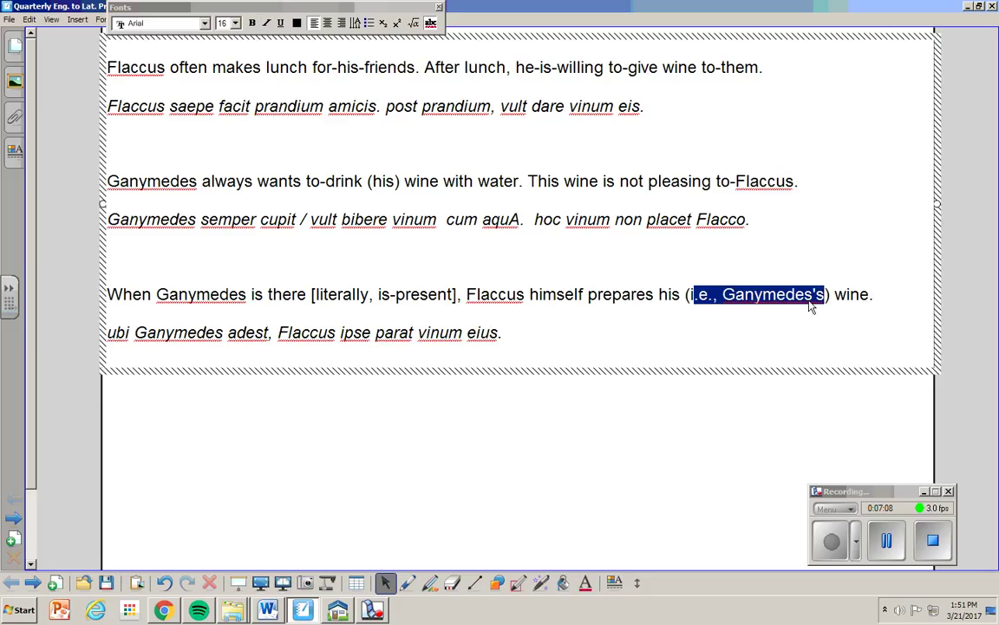
{"action": "left_click", "coordinate": [519, 335]}
Try 'suum' and 'cenam suam', then restore 'eius.' and leave the text box
{"action": "key", "text": "BackSpace"}
{"action": "key", "text": "BackSpace"}
{"action": "key", "text": "BackSpace"}
{"action": "key", "text": "BackSpace"}
{"action": "key", "text": "BackSpace"}
{"action": "key", "text": "BackSpace"}
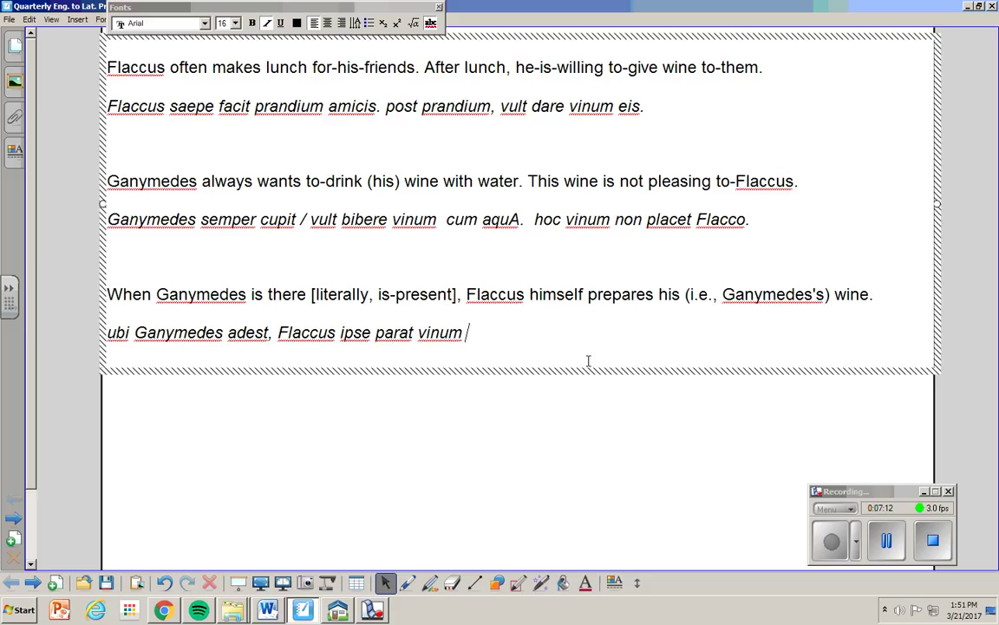
{"action": "type", "text": "suum."}
{"action": "key", "text": "BackSpace"}
{"action": "key", "text": "BackSpace"}
{"action": "type", "text": "ce"}
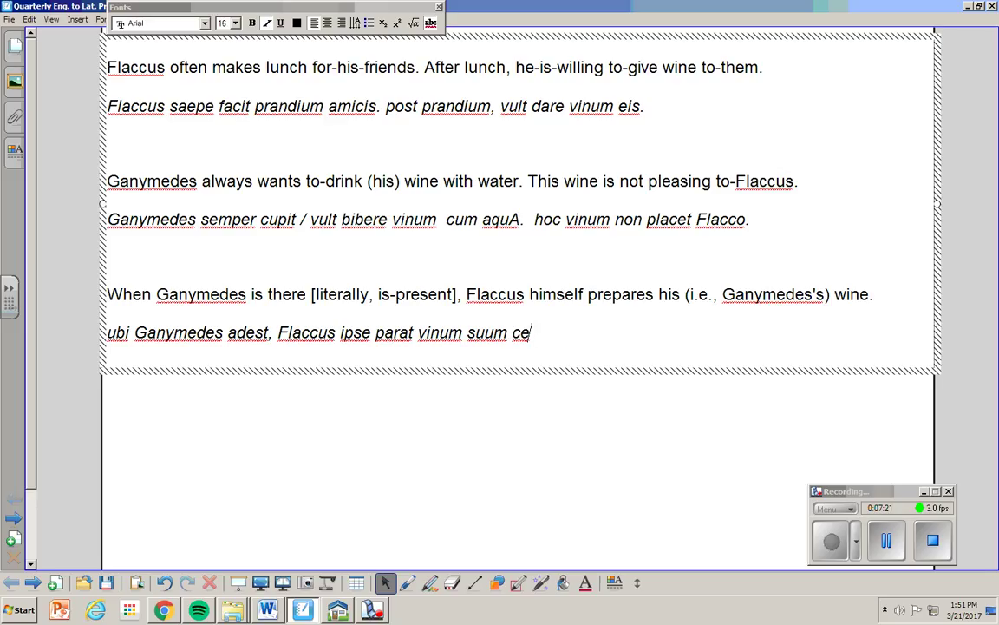
{"action": "type", "text": "nam suam"}
{"action": "key", "text": "BackSpace"}
{"action": "key", "text": "BackSpace"}
{"action": "key", "text": "BackSpace"}
{"action": "key", "text": "BackSpace"}
{"action": "key", "text": "BackSpace"}
{"action": "key", "text": "BackSpace"}
{"action": "key", "text": "BackSpace"}
{"action": "key", "text": "BackSpace"}
{"action": "key", "text": "BackSpace"}
{"action": "key", "text": "BackSpace"}
{"action": "key", "text": "BackSpace"}
{"action": "key", "text": "BackSpace"}
{"action": "key", "text": "BackSpace"}
{"action": "key", "text": "BackSpace"}
{"action": "key", "text": "BackSpace"}
{"action": "key", "text": "BackSpace"}
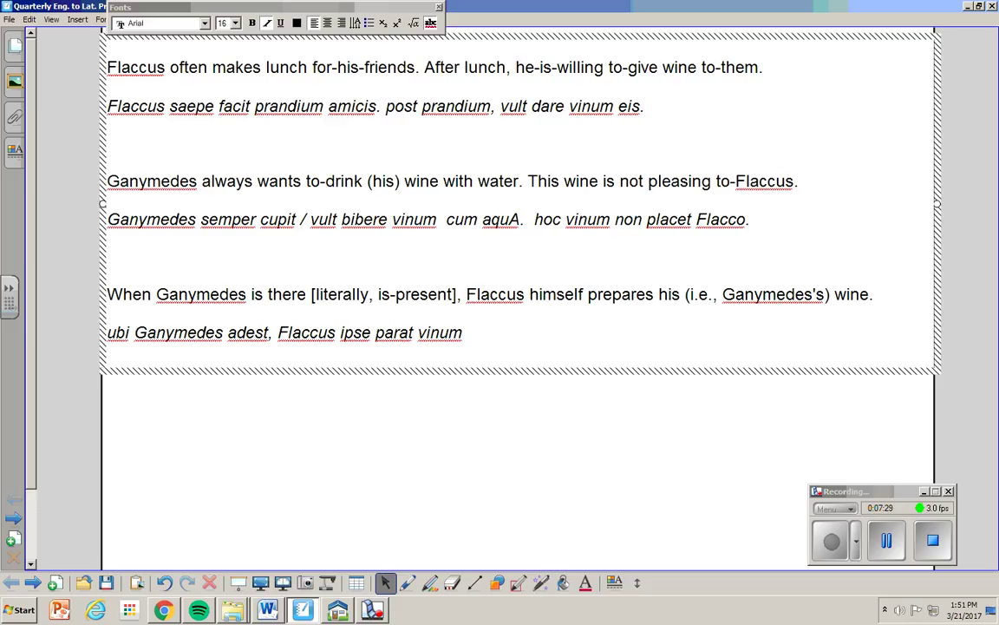
{"action": "type", "text": "eius."}
{"action": "left_click", "coordinate": [564, 430]}
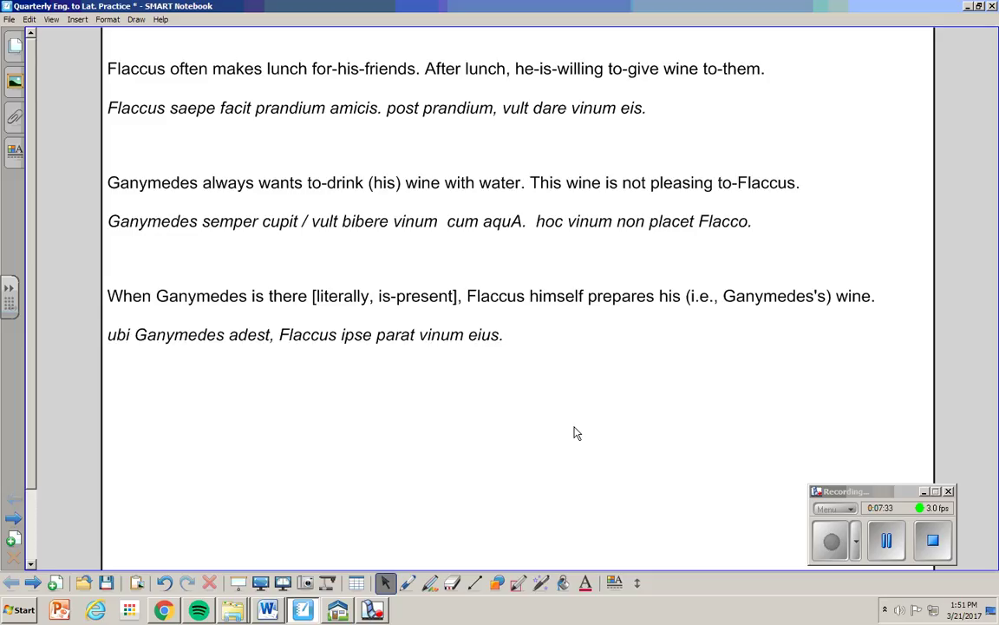